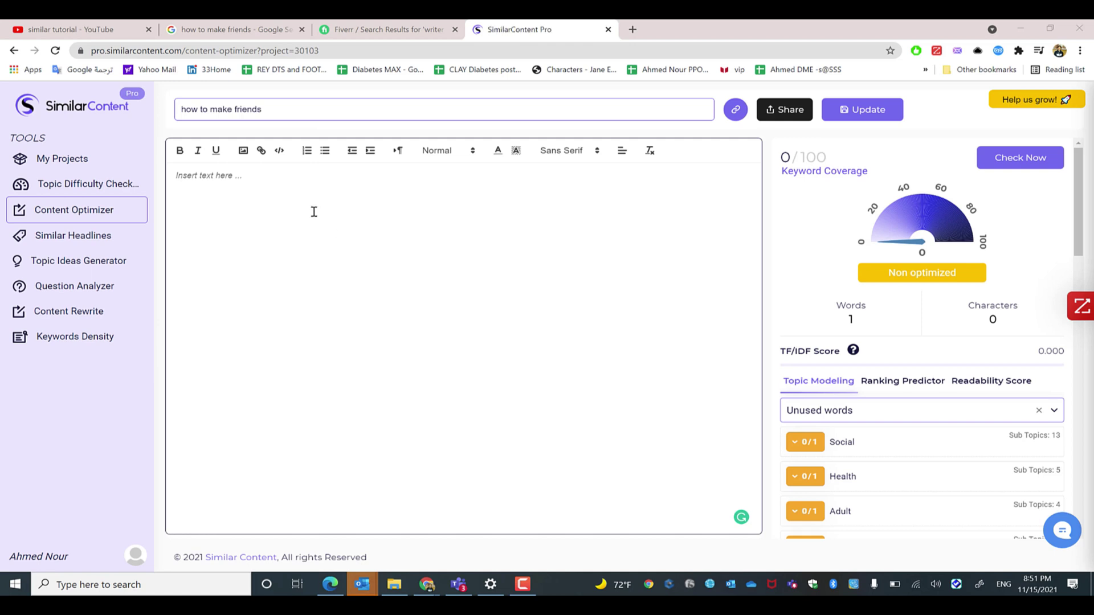
- Paste the friendship-app paragraph into the empty editor and type 'Thc' at its start
{"action": "left_click", "coordinate": [281, 202]}
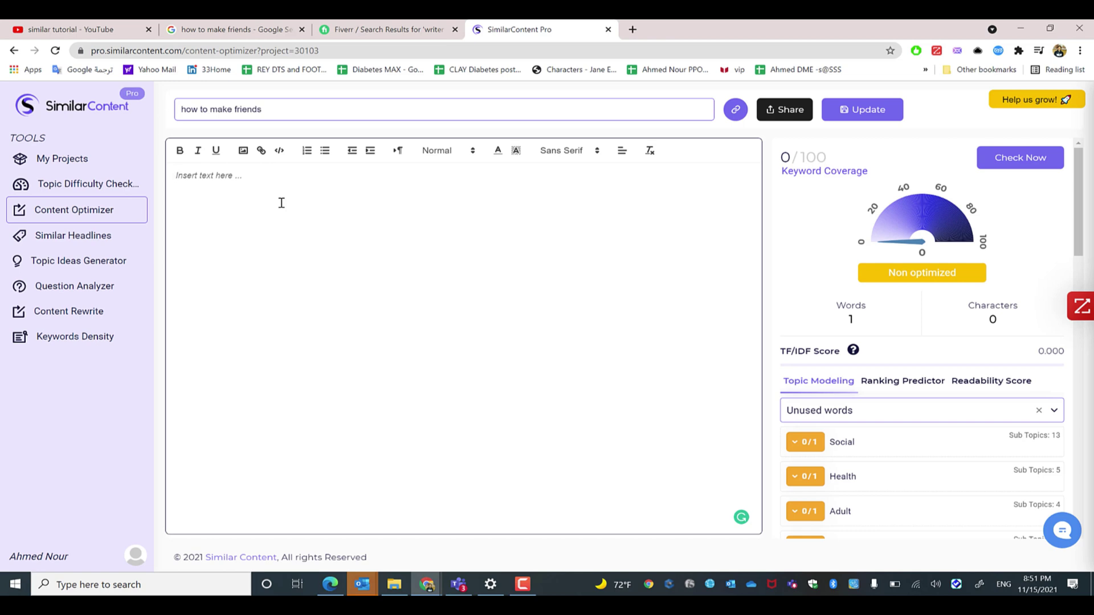
{"action": "type", "text": "is another great app that has an interesting concept that also brings like-minded people together. According to them, \"three\" is an optimal number of people who have the greatest chances of creating a friendship. To be matched, you have to swipe through statement cards and decide whether you agree, disagree, or stay neutral on each card. Based on your answers, We3 places you into a tribe of three people who have the highest compatibilities. The matching process considers more than 150 factors and allows you to track and manage all your shared traits, mutual interests, and values. Another interesting fact is that all group members must have the same gender. Here you can enjoy your group chats of 3 and find your future lifelong friend. Interesting, right? That is why it deserves to be on the list of the 5 best apps to make friends. You can download it on Apple Store and Google Play."}
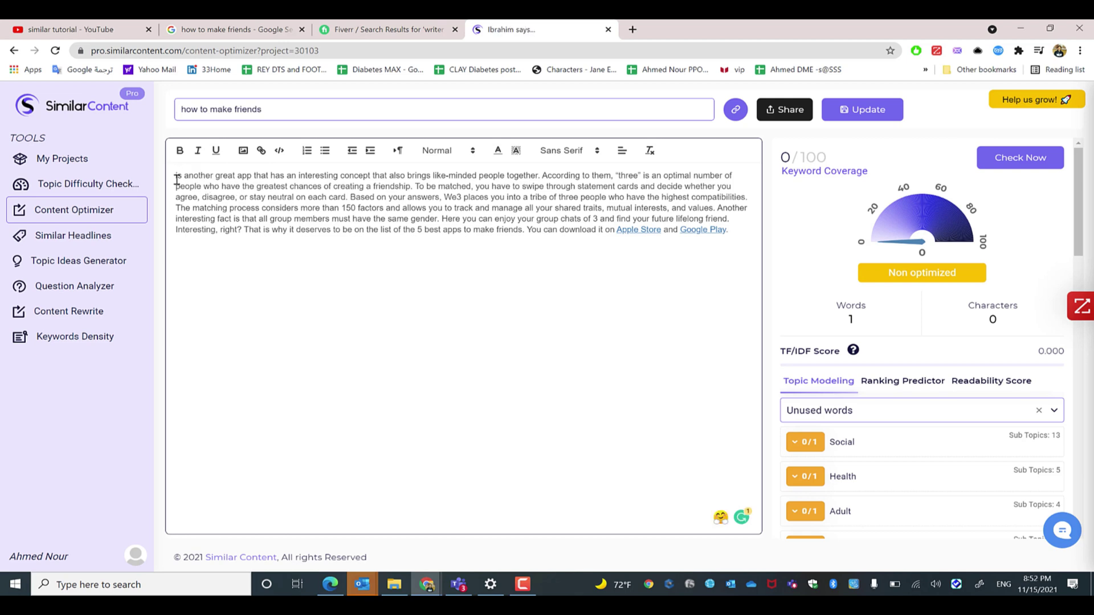
{"action": "type", "text": "Th"}
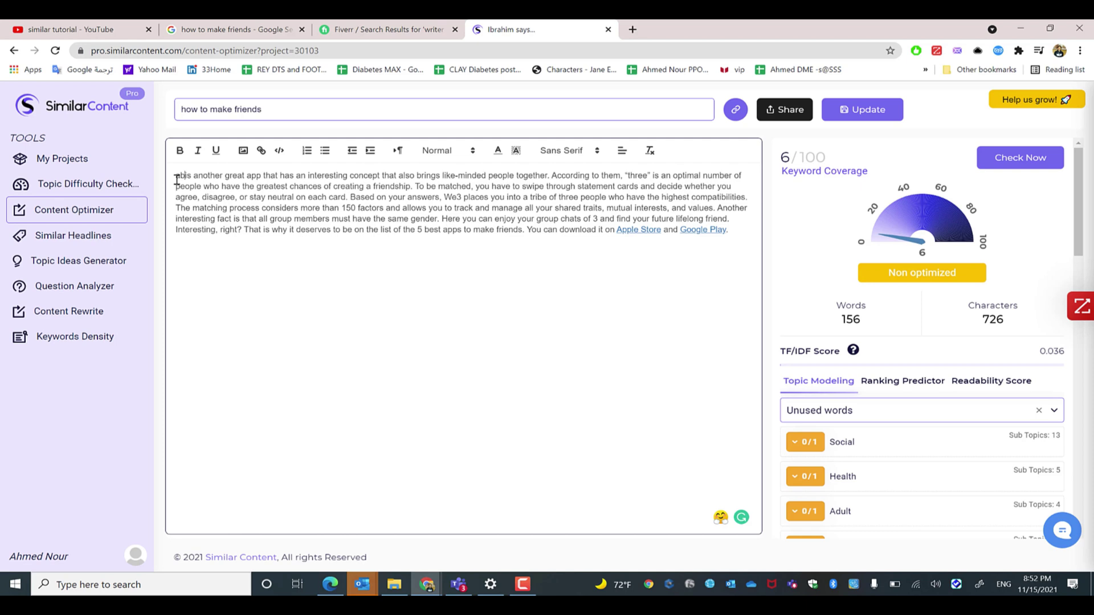
{"action": "type", "text": "c"}
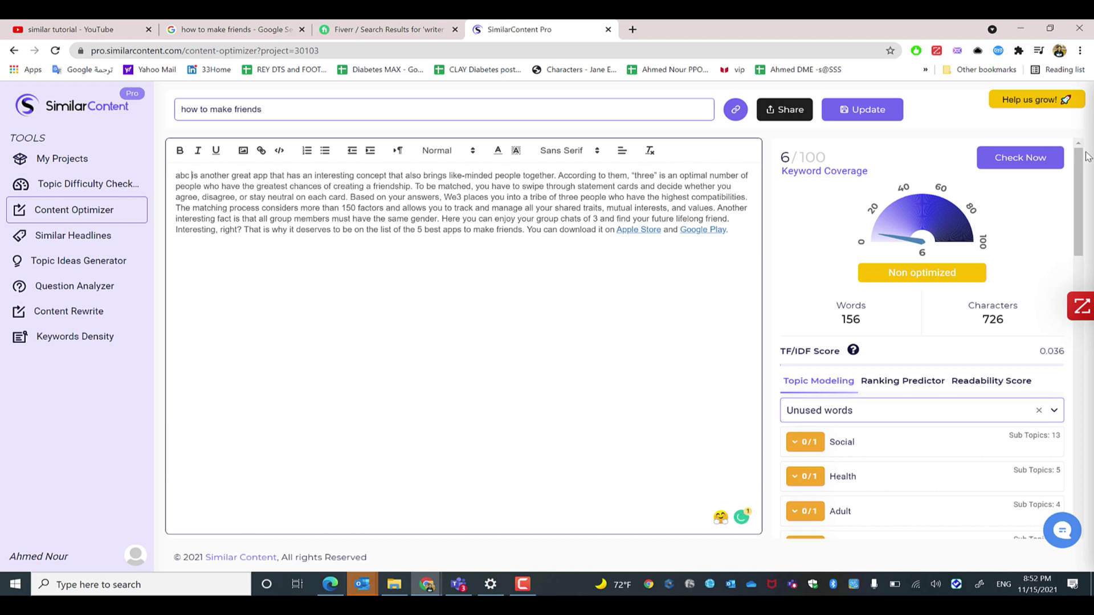
- Re-check the article, then insert the Social Media, Social Isolation and Social Ties phrases
{"action": "left_click", "coordinate": [1045, 164]}
{"action": "scroll", "coordinate": [852, 311], "scroll_direction": "down", "scroll_amount": 3}
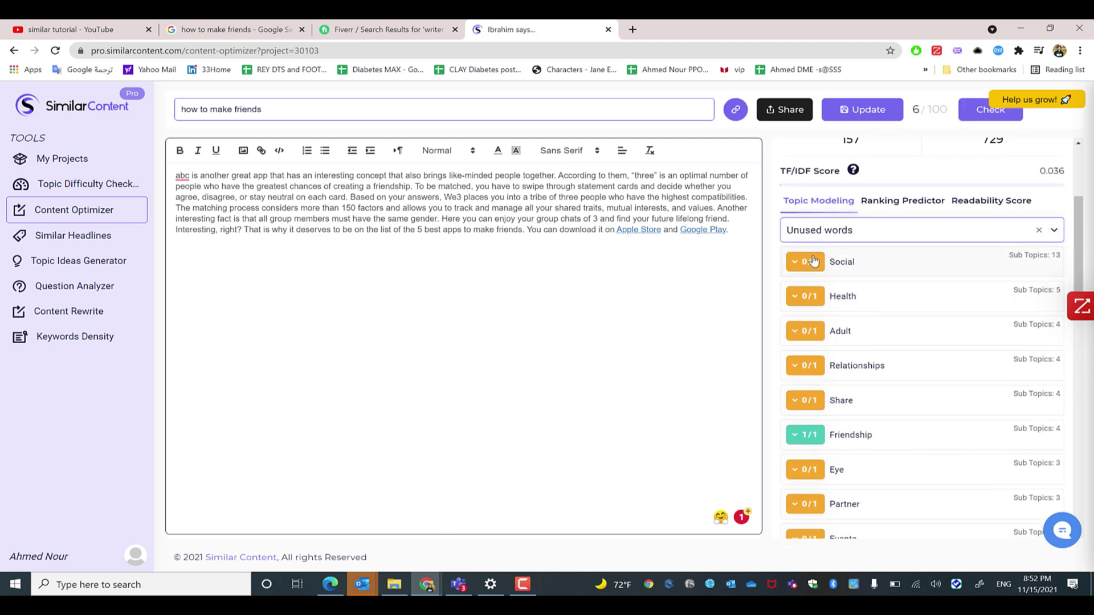
{"action": "left_click", "coordinate": [805, 264]}
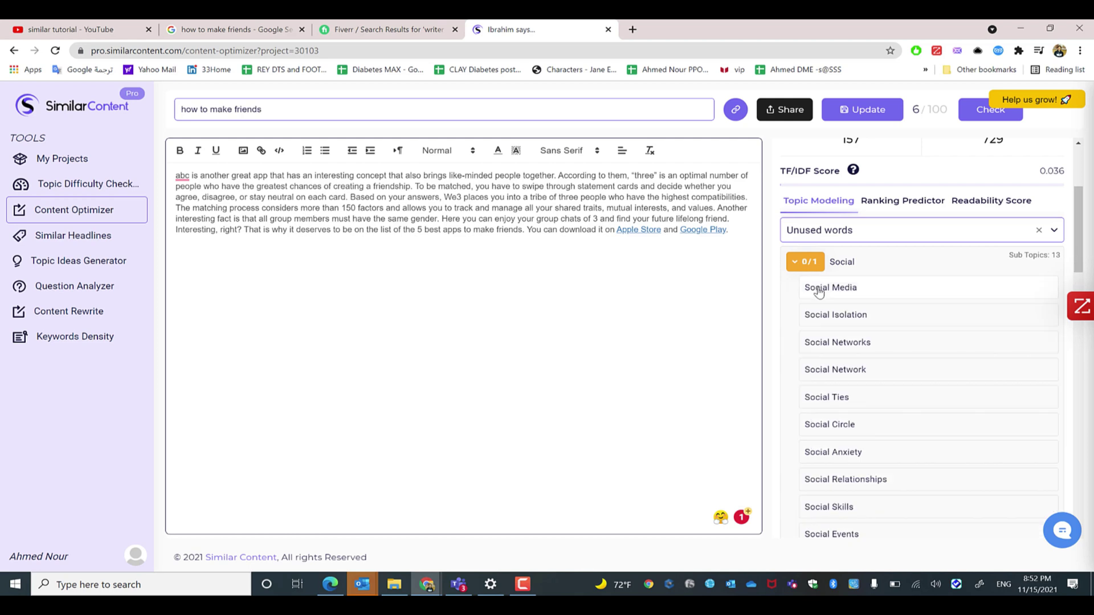
{"action": "left_click", "coordinate": [819, 289]}
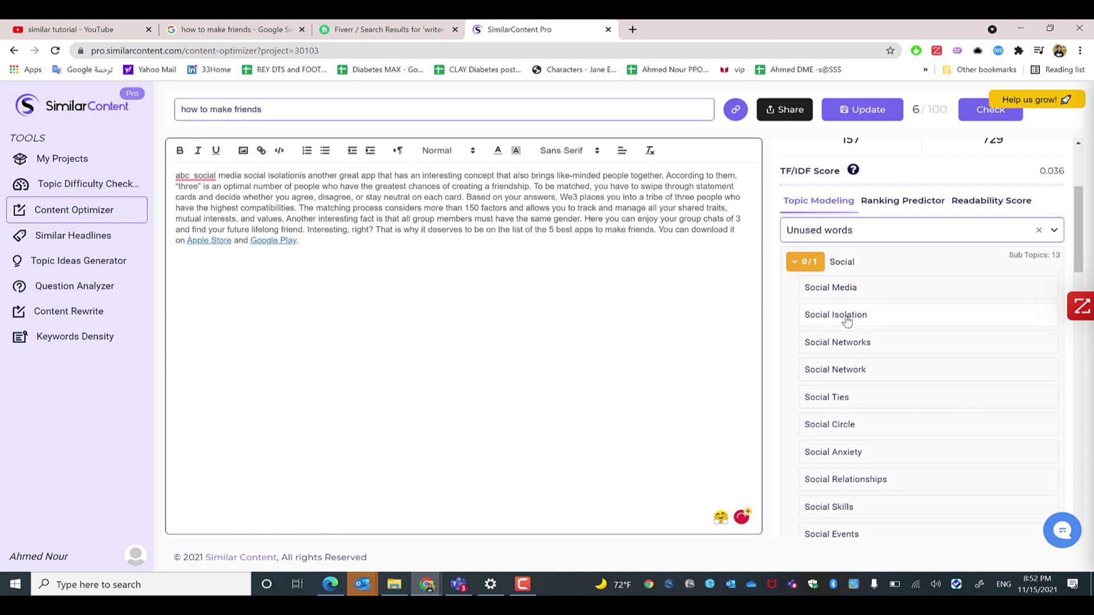
{"action": "left_click", "coordinate": [848, 319]}
{"action": "left_click", "coordinate": [838, 397]}
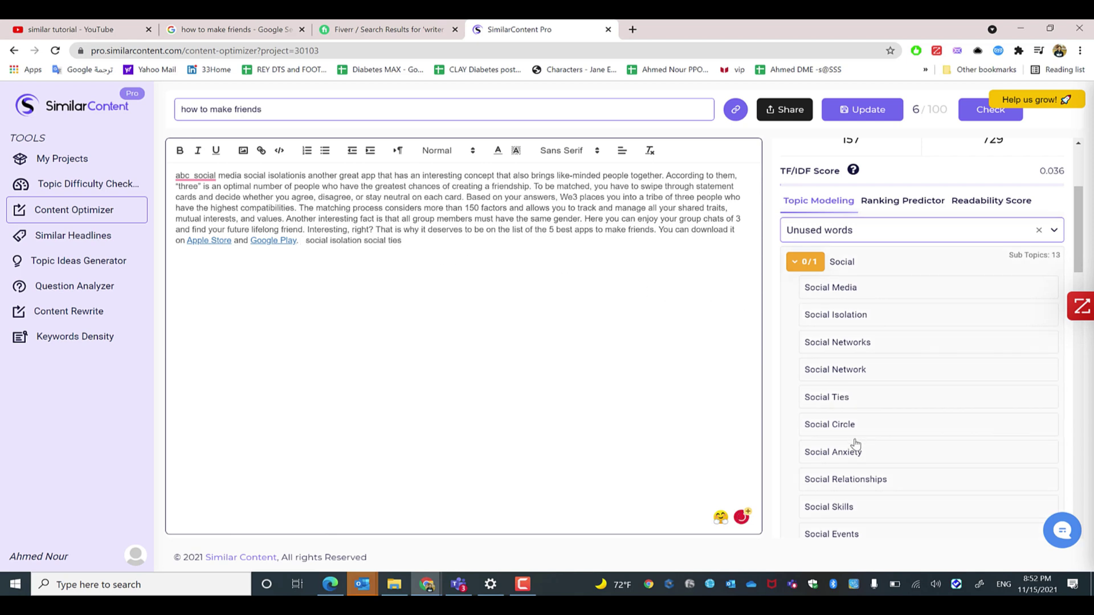
{"action": "left_click", "coordinate": [800, 259]}
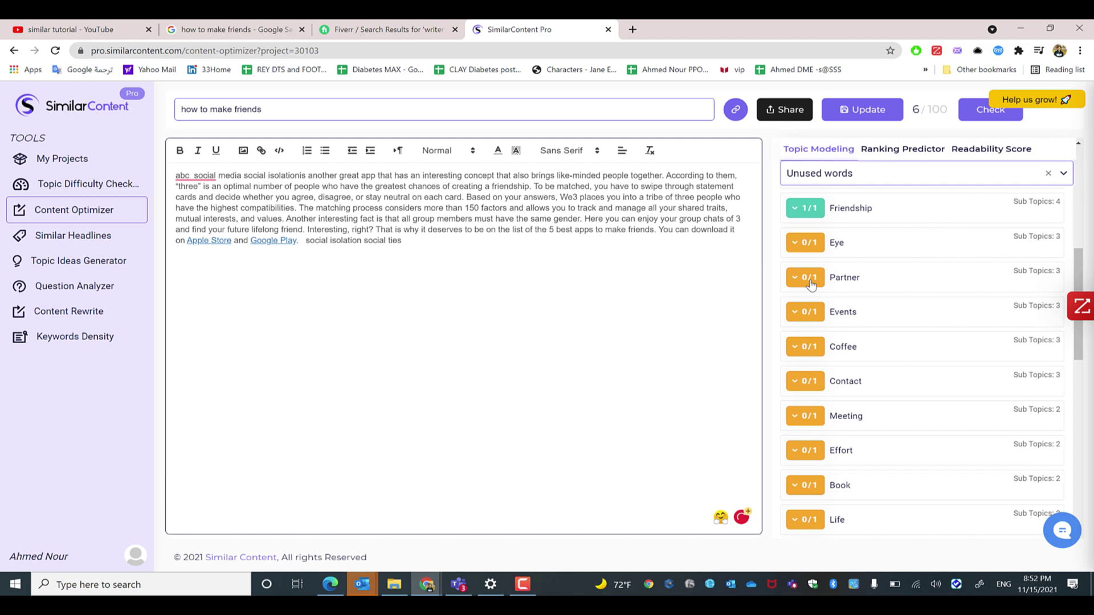
- Insert the Avoid Eye and Eye Contact phrases and recalculate the keyword coverage score
{"action": "left_click", "coordinate": [811, 246]}
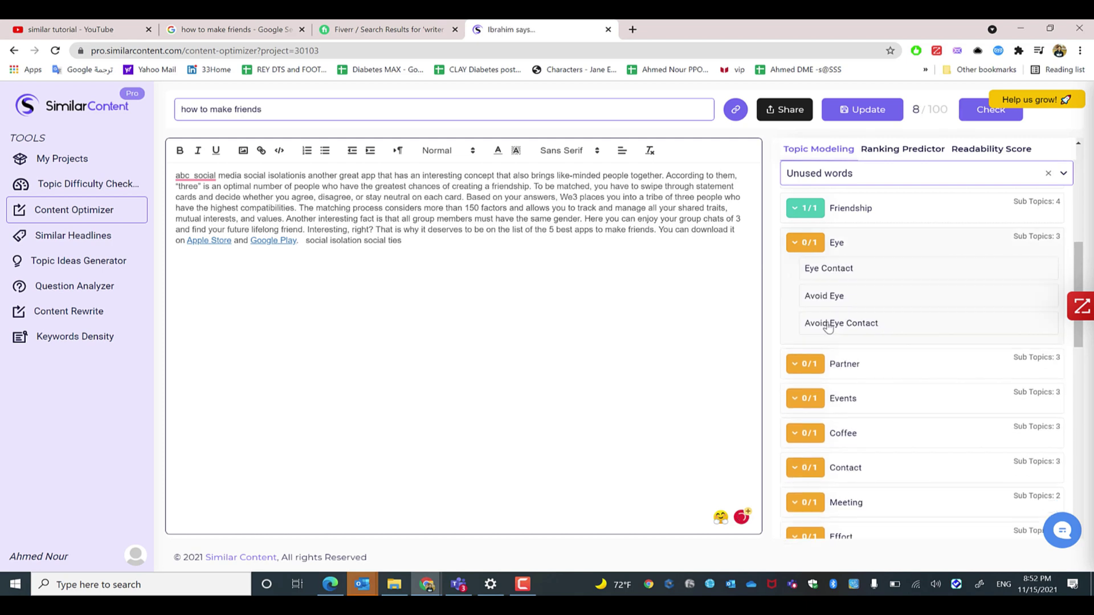
{"action": "left_click", "coordinate": [835, 297]}
{"action": "left_click", "coordinate": [842, 276]}
{"action": "scroll", "coordinate": [925, 293], "scroll_direction": "up", "scroll_amount": 4}
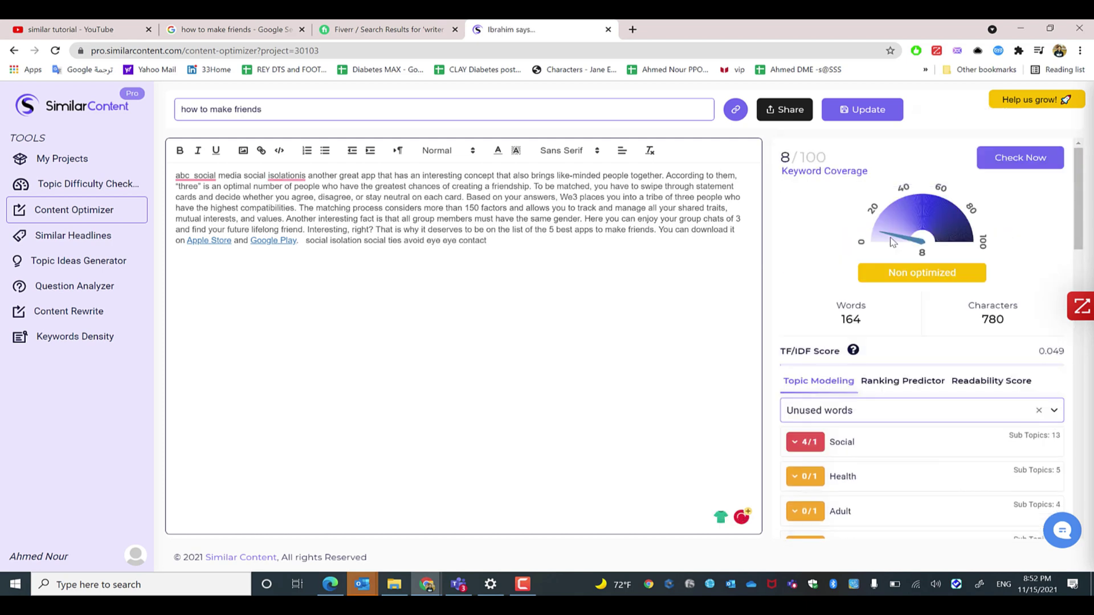
{"action": "left_click", "coordinate": [1045, 155]}
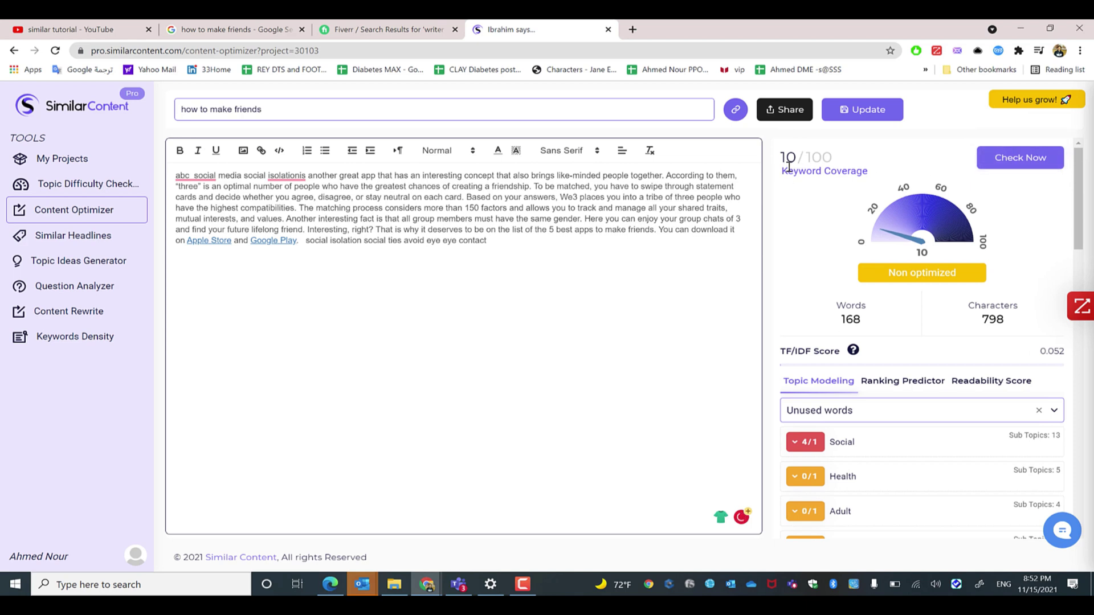
{"action": "scroll", "coordinate": [817, 220], "scroll_direction": "down", "scroll_amount": 5}
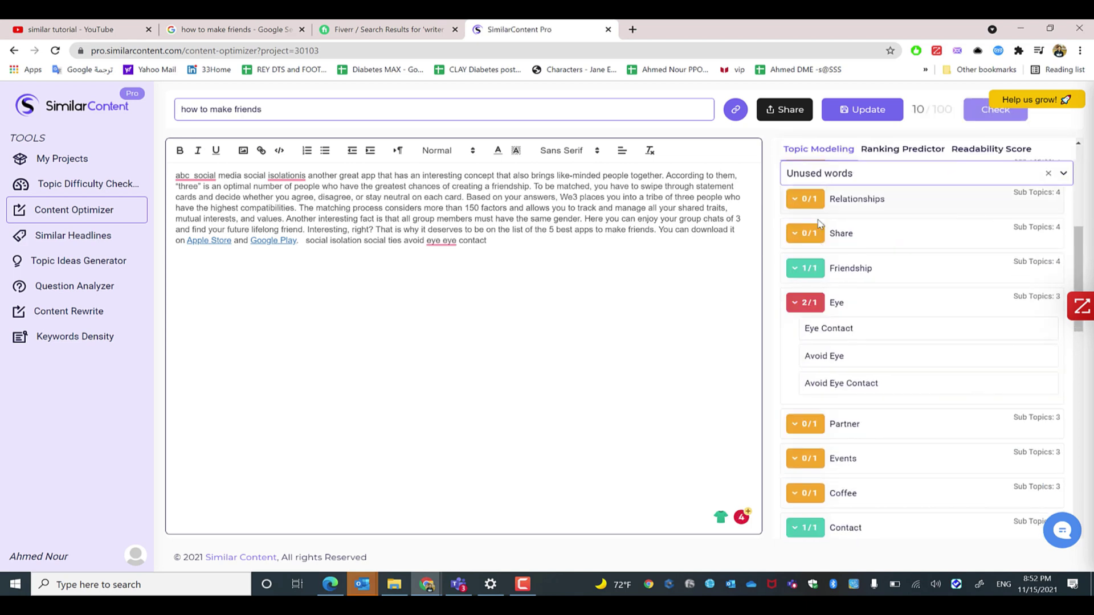
{"action": "left_click", "coordinate": [820, 236]}
- Insert the Talk About Life phrase from the Life topic into the article
{"action": "scroll", "coordinate": [811, 273], "scroll_direction": "down", "scroll_amount": 5}
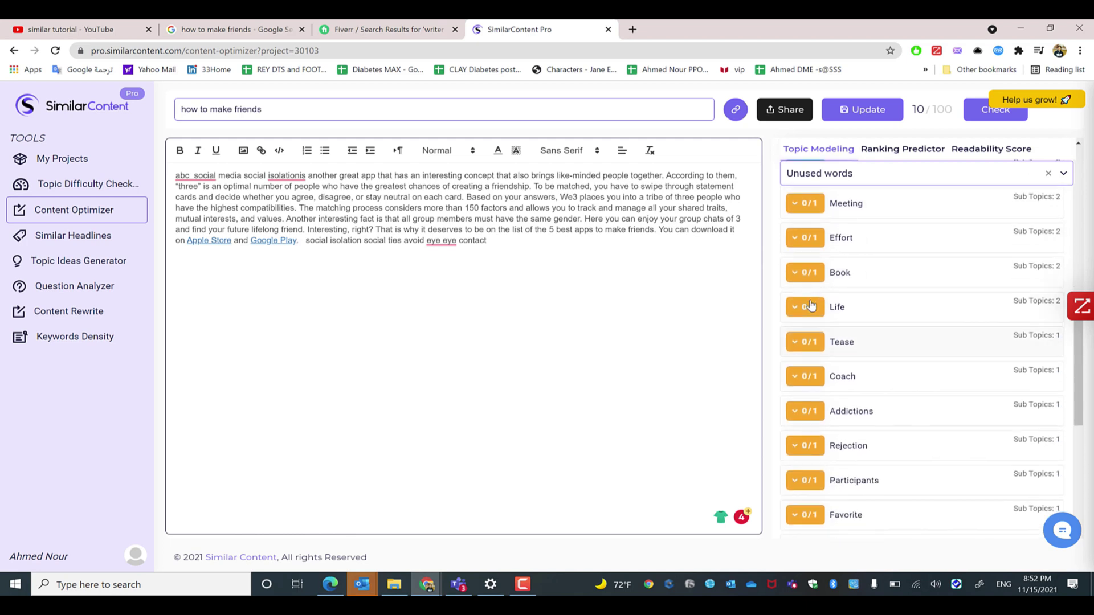
{"action": "left_click", "coordinate": [805, 314]}
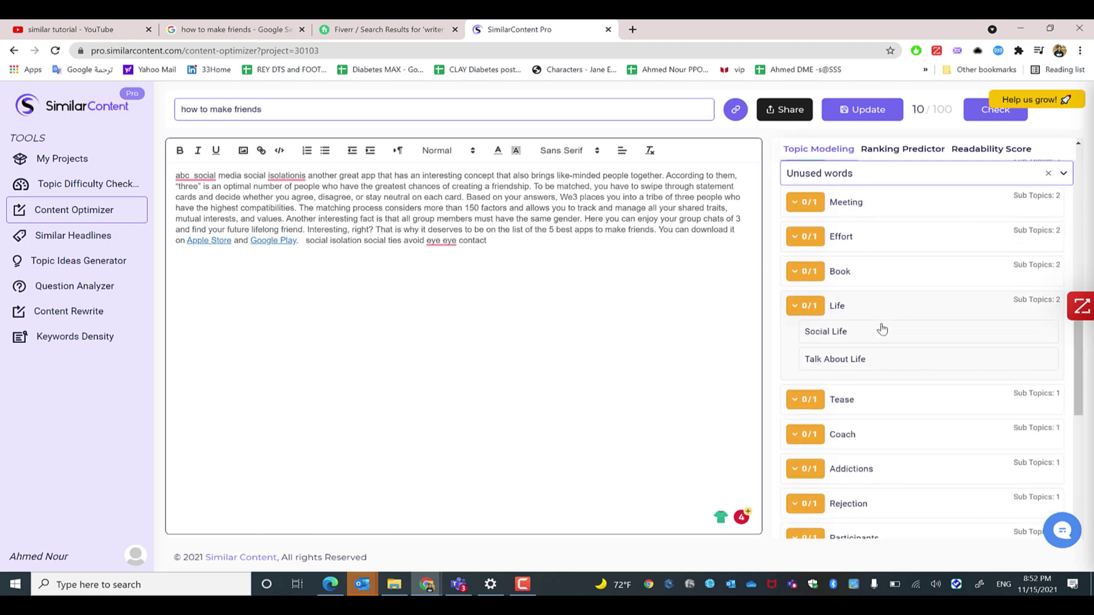
{"action": "left_click", "coordinate": [851, 358]}
{"action": "scroll", "coordinate": [860, 318], "scroll_direction": "up", "scroll_amount": 10}
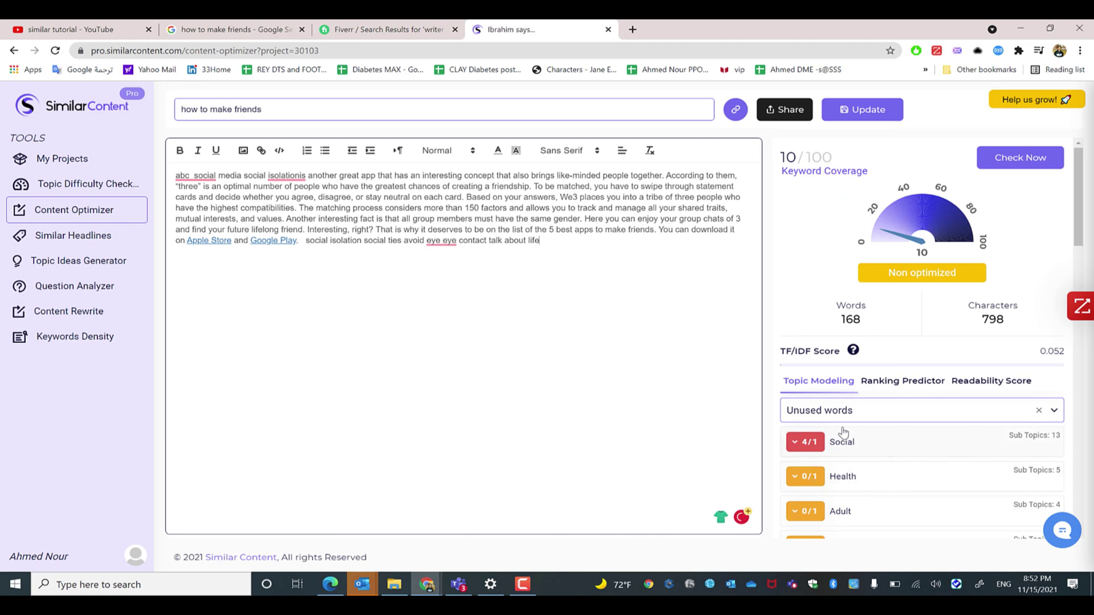
{"action": "scroll", "coordinate": [843, 434], "scroll_direction": "down", "scroll_amount": 2}
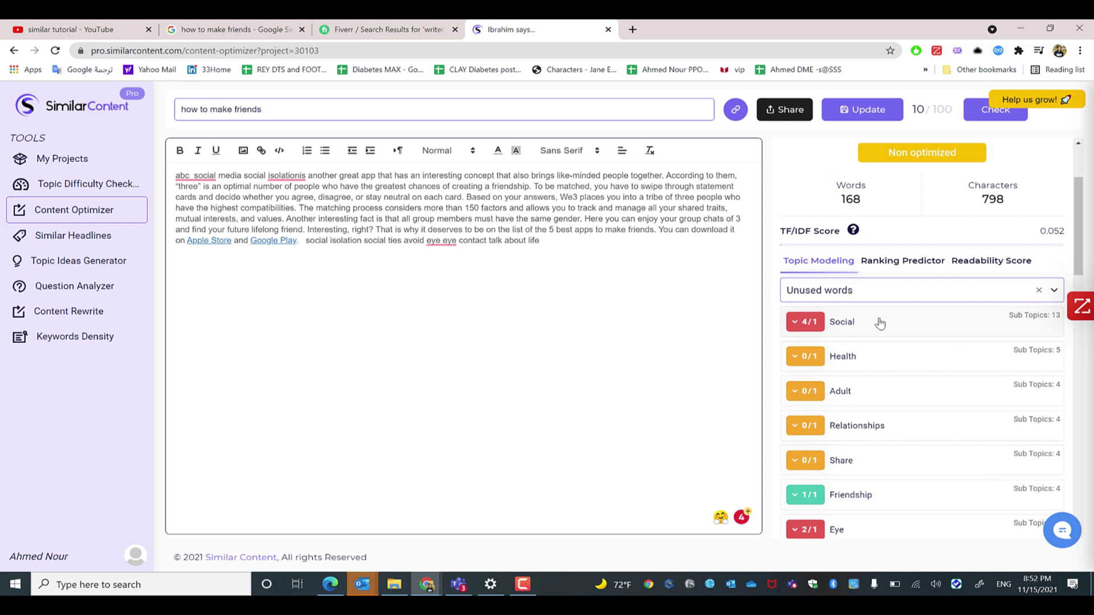
{"action": "scroll", "coordinate": [849, 349], "scroll_direction": "up", "scroll_amount": 2}
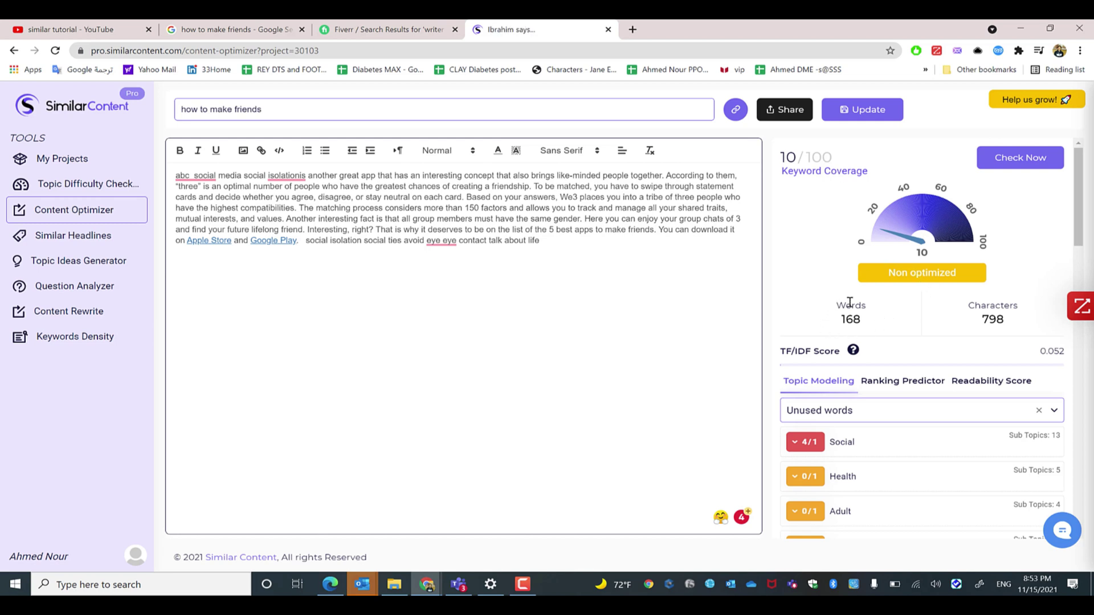
- Highlight the 168 word count and scroll through the article's scores
{"action": "left_click_drag", "start_coordinate": [850, 303], "coordinate": [858, 322]}
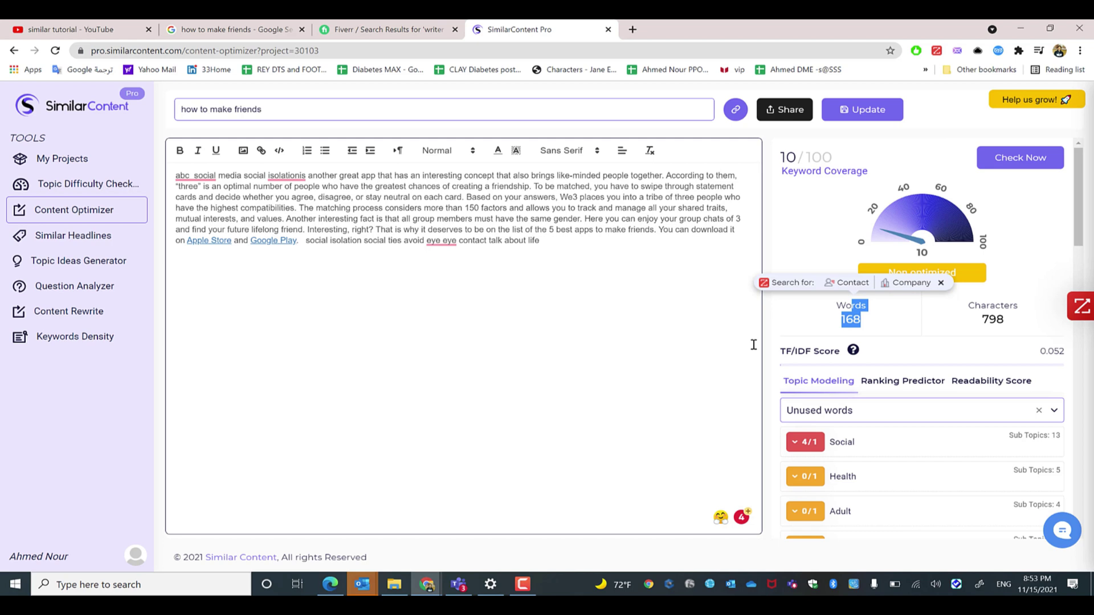
{"action": "scroll", "coordinate": [781, 342], "scroll_direction": "down", "scroll_amount": 3}
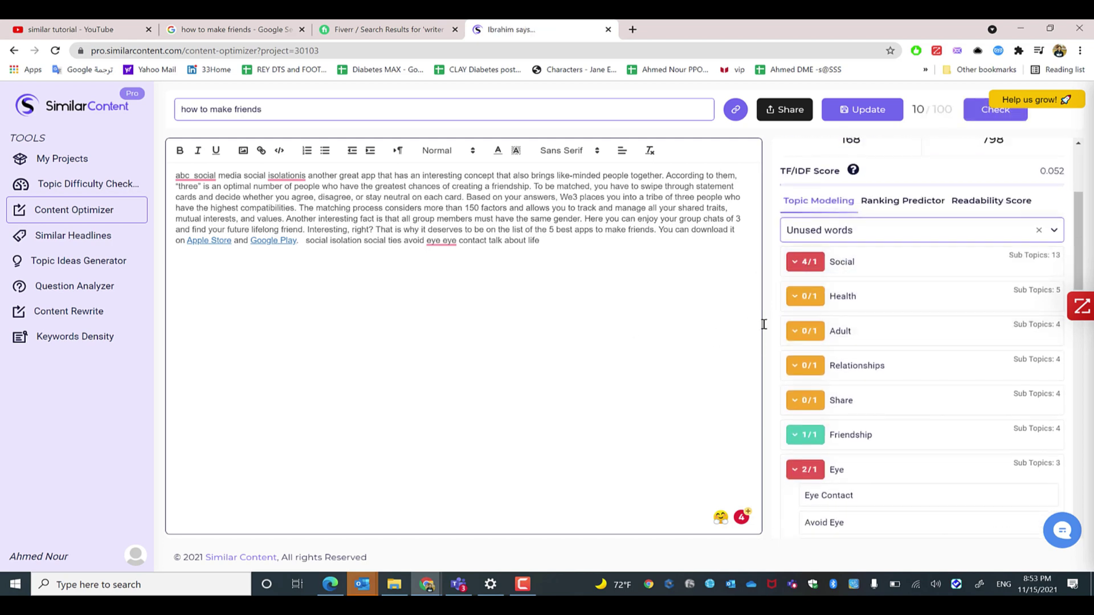
{"action": "scroll", "coordinate": [839, 354], "scroll_direction": "down", "scroll_amount": 5}
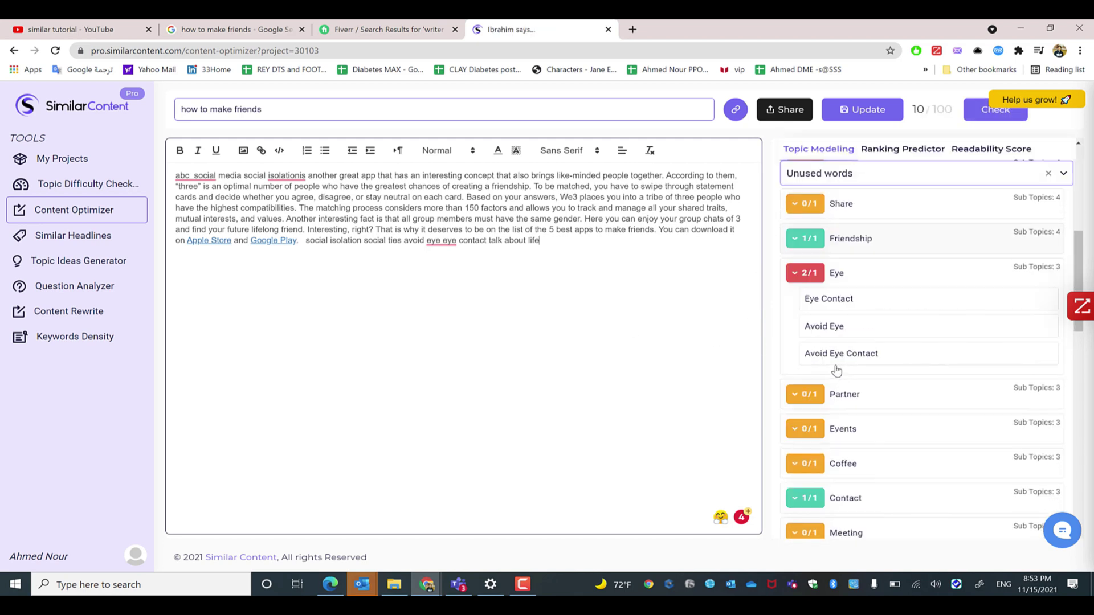
{"action": "scroll", "coordinate": [840, 367], "scroll_direction": "down", "scroll_amount": 3}
{"action": "scroll", "coordinate": [840, 367], "scroll_direction": "up", "scroll_amount": 12}
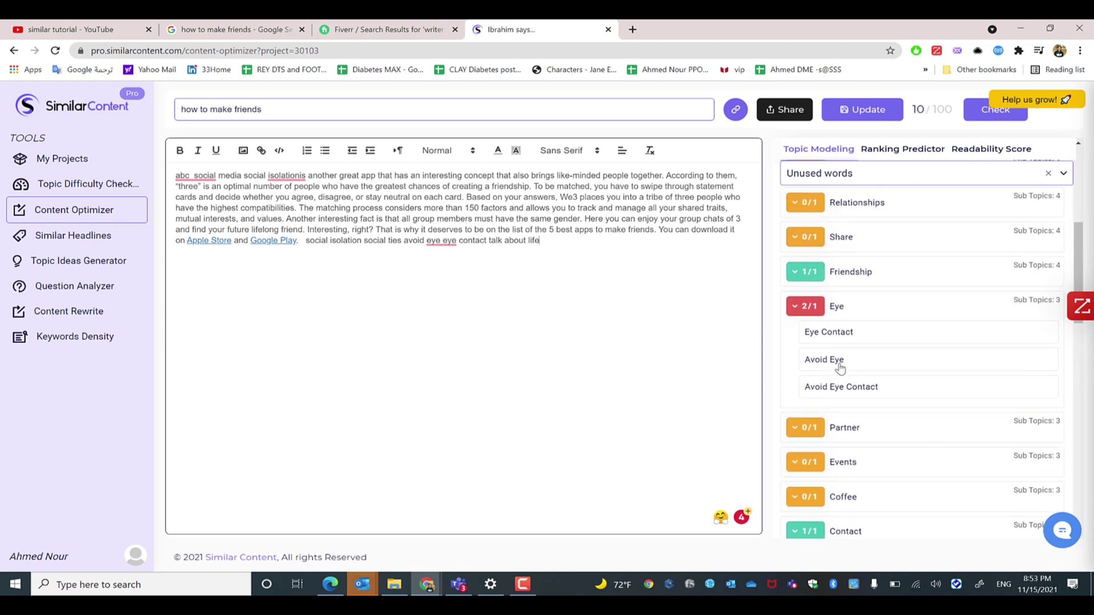
{"action": "mouse_move", "coordinate": [809, 351]}
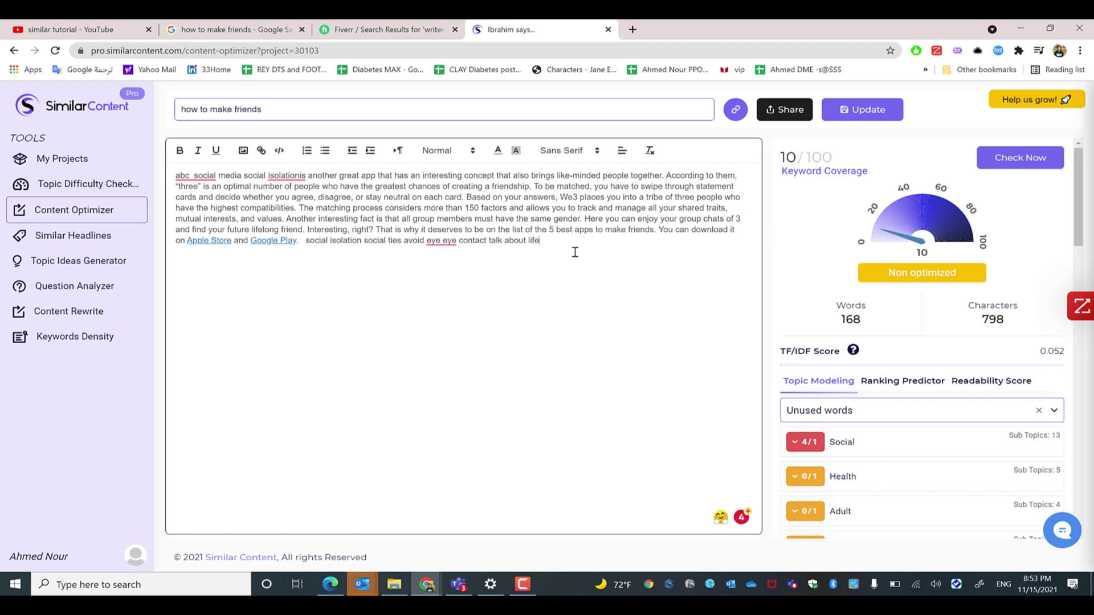
- Generate a share link for the how to make friends project and select its URL
{"action": "left_click", "coordinate": [786, 115]}
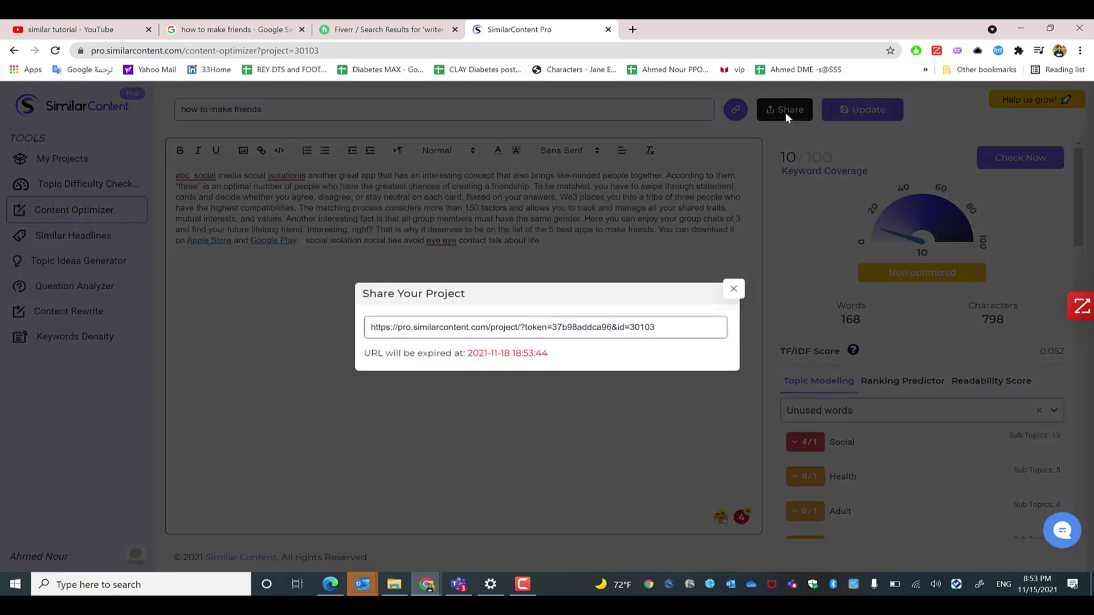
{"action": "left_click", "coordinate": [584, 320]}
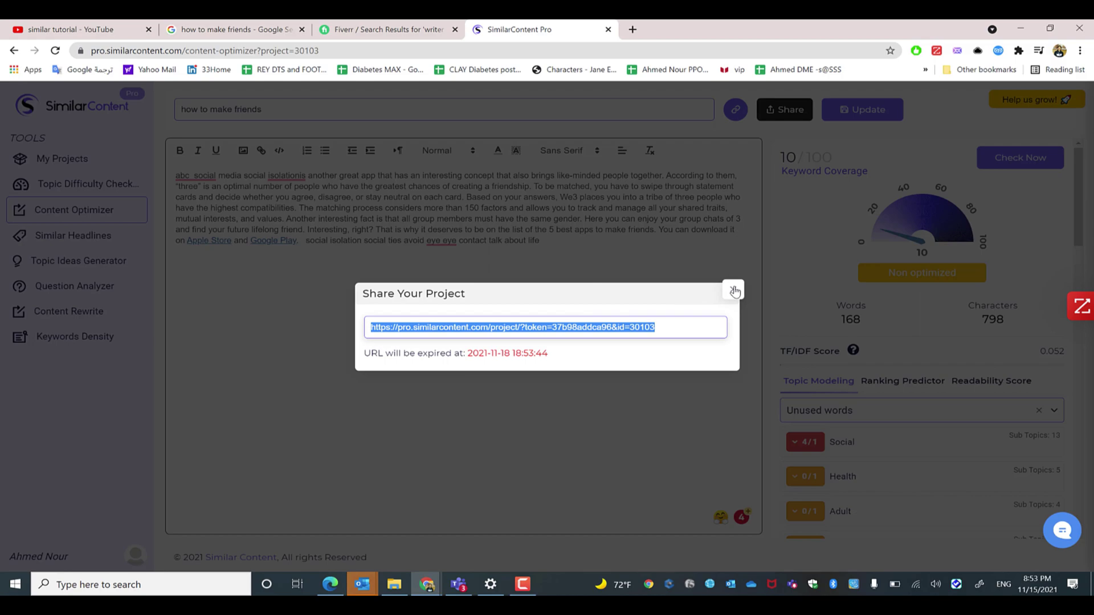
{"action": "left_click", "coordinate": [684, 268]}
- Look through the Fiverr writer seo results, then go back to the content optimizer
{"action": "left_click", "coordinate": [367, 30]}
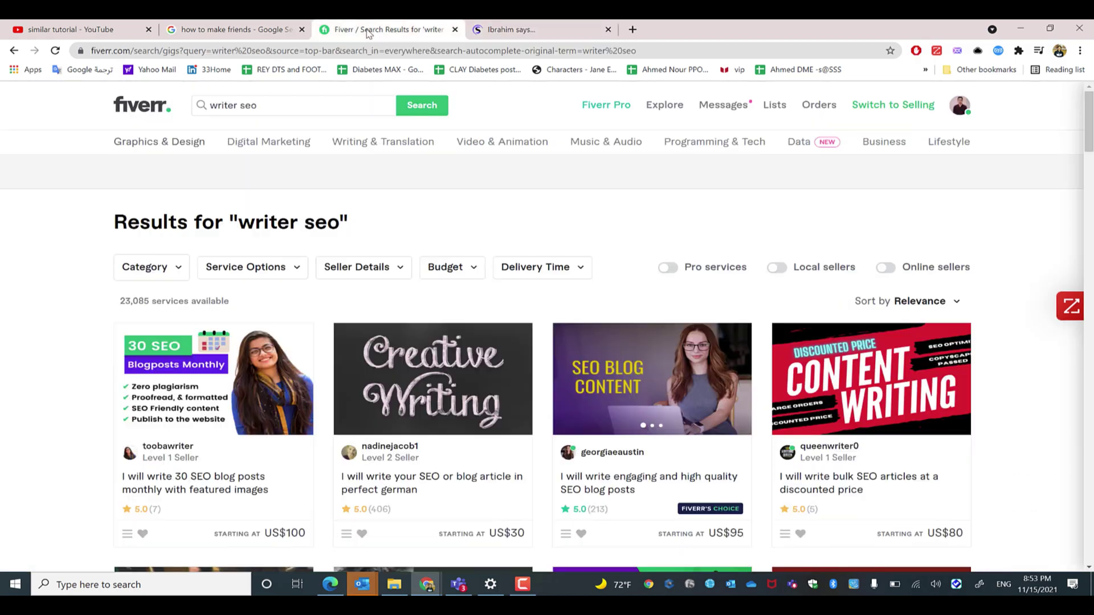
{"action": "scroll", "coordinate": [435, 261], "scroll_direction": "down", "scroll_amount": 3}
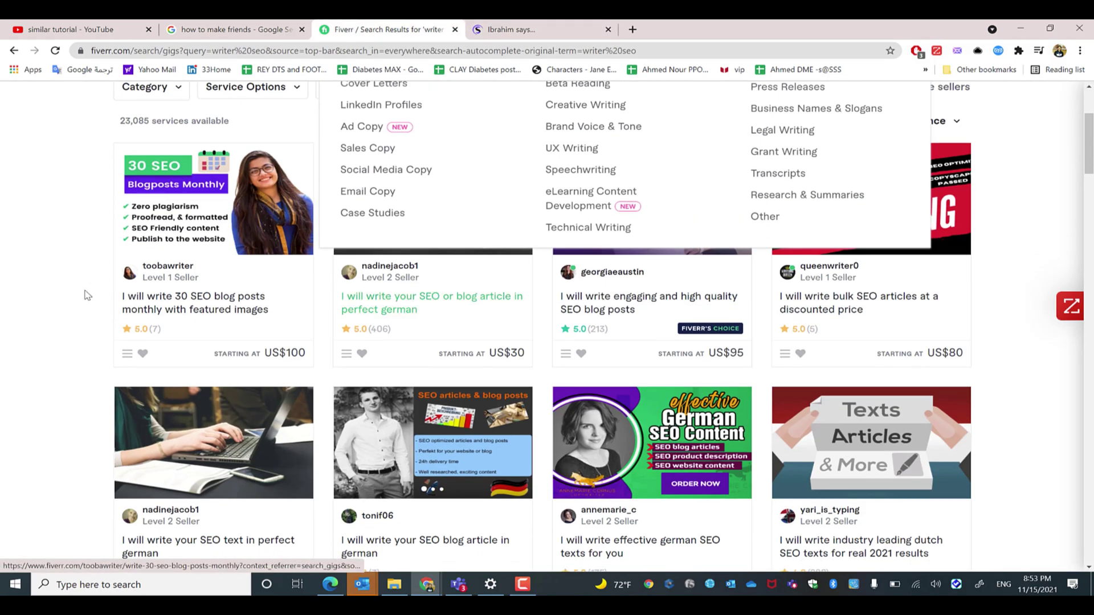
{"action": "scroll", "coordinate": [436, 301], "scroll_direction": "down", "scroll_amount": 10}
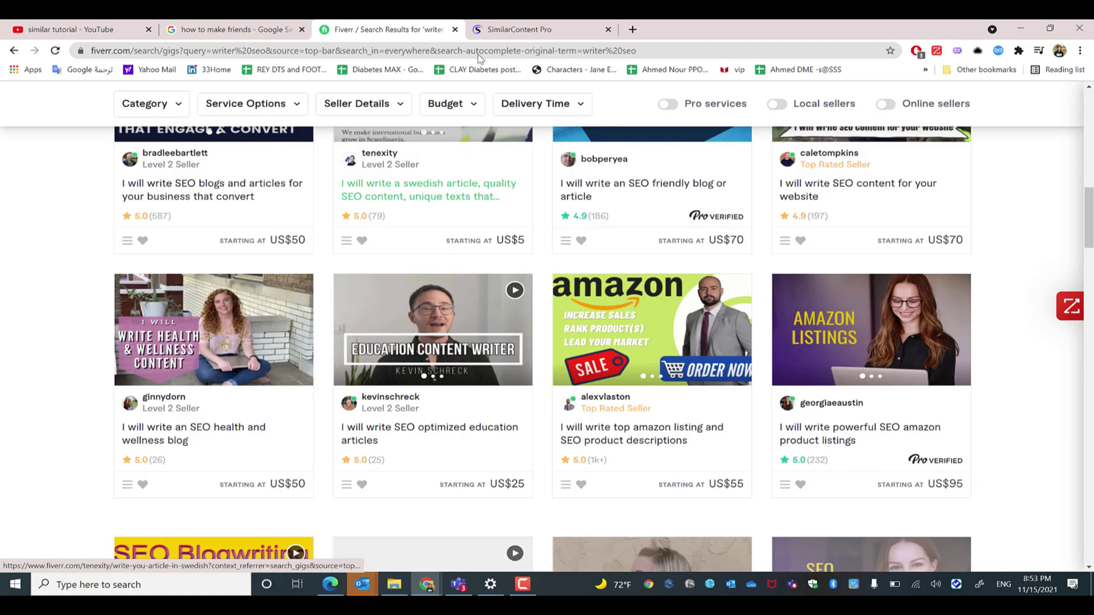
{"action": "left_click", "coordinate": [497, 32]}
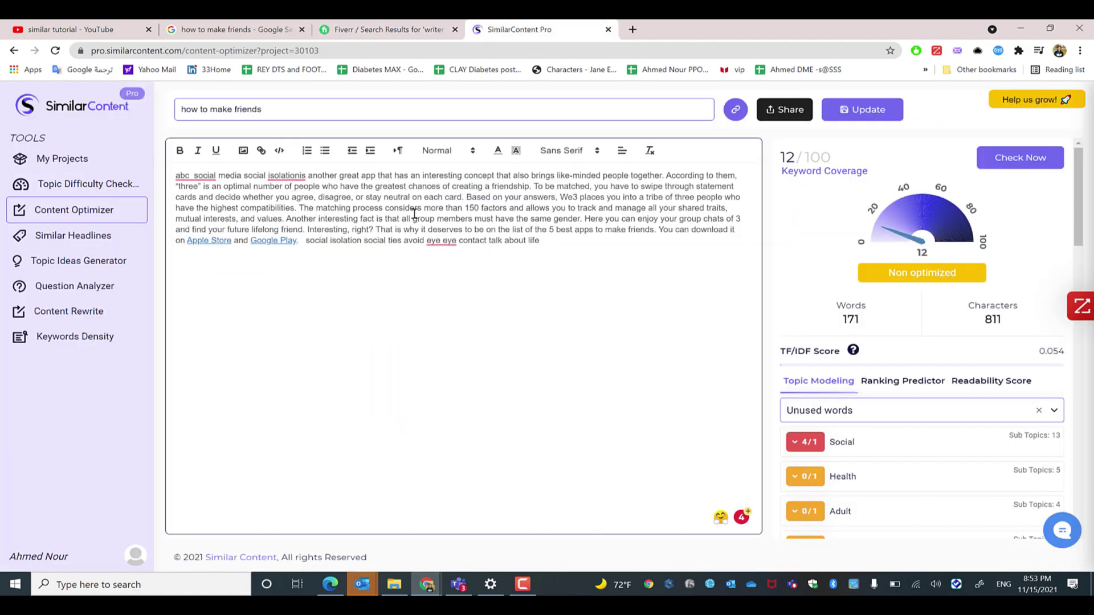
{"action": "scroll", "coordinate": [862, 378], "scroll_direction": "down", "scroll_amount": 10}
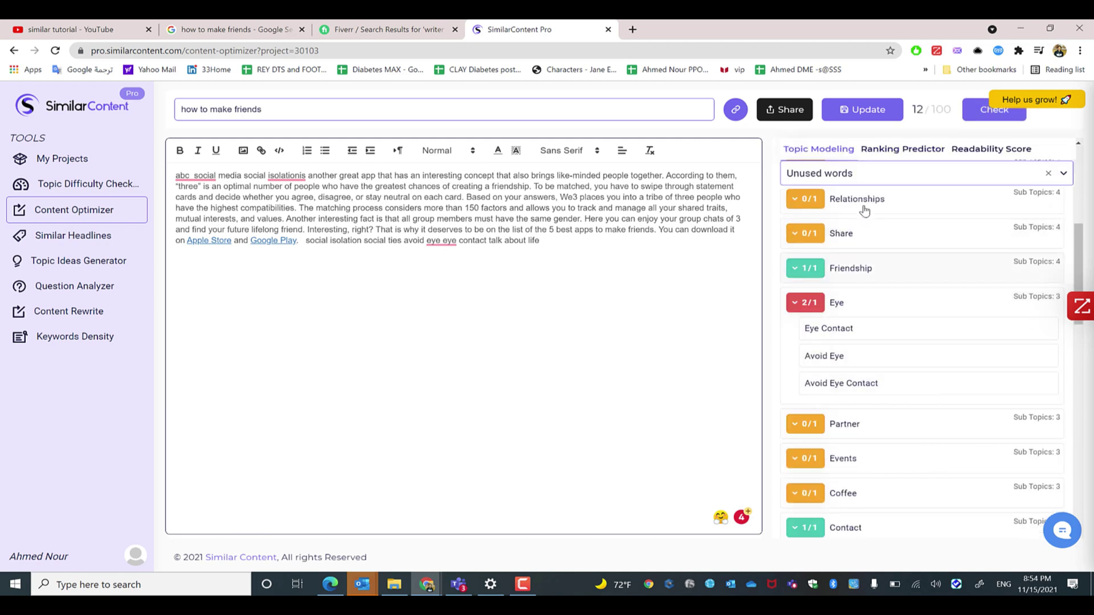
{"action": "scroll", "coordinate": [864, 336], "scroll_direction": "down", "scroll_amount": 7}
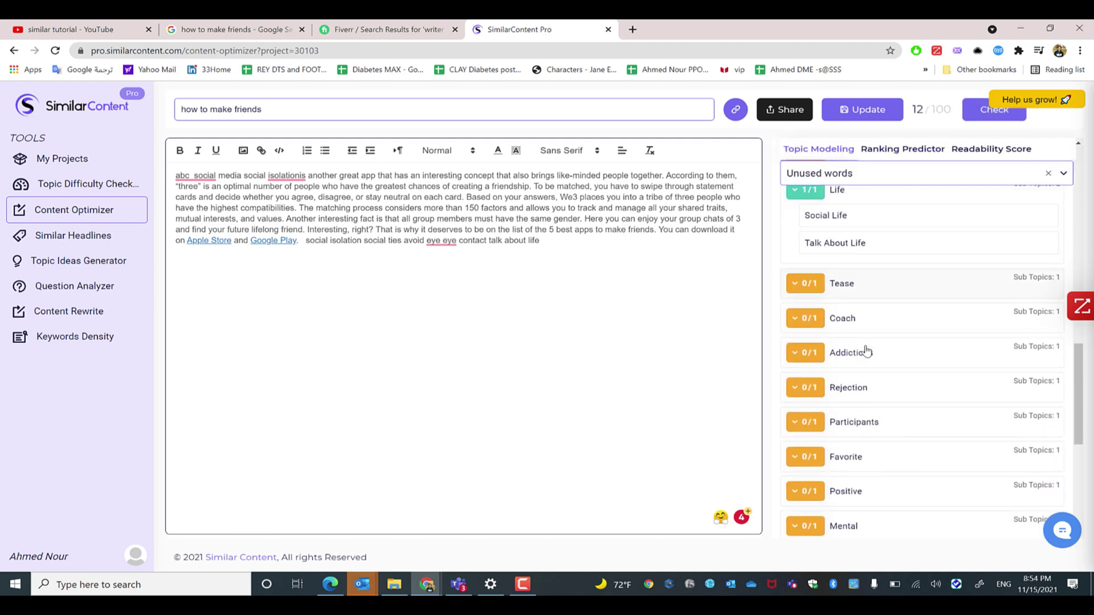
{"action": "scroll", "coordinate": [867, 369], "scroll_direction": "up", "scroll_amount": 8}
{"action": "scroll", "coordinate": [870, 370], "scroll_direction": "up", "scroll_amount": 10}
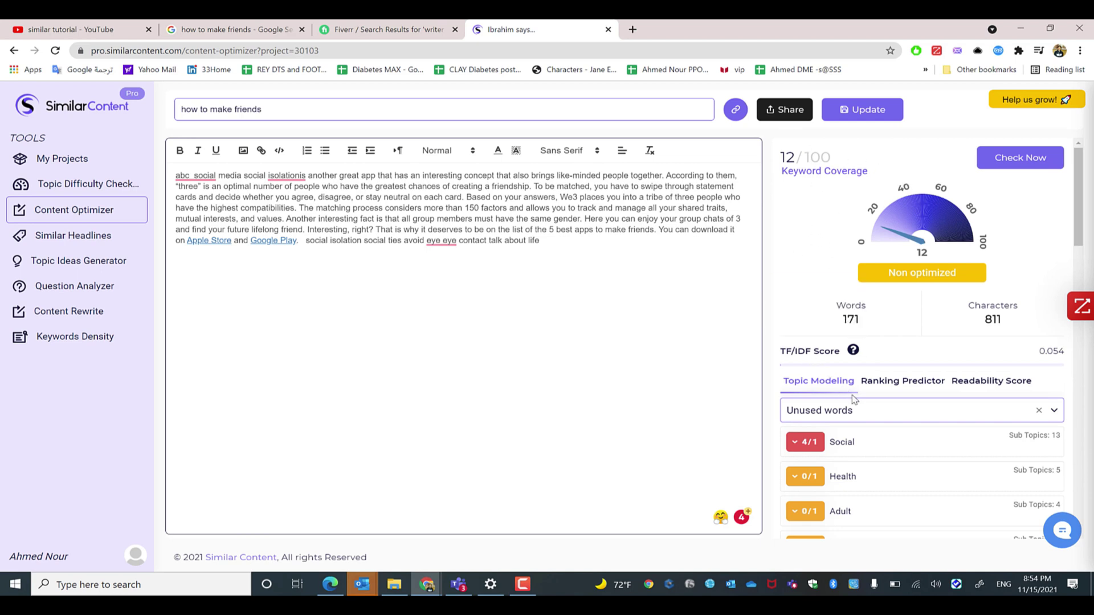
{"action": "scroll", "coordinate": [883, 367], "scroll_direction": "down", "scroll_amount": 5}
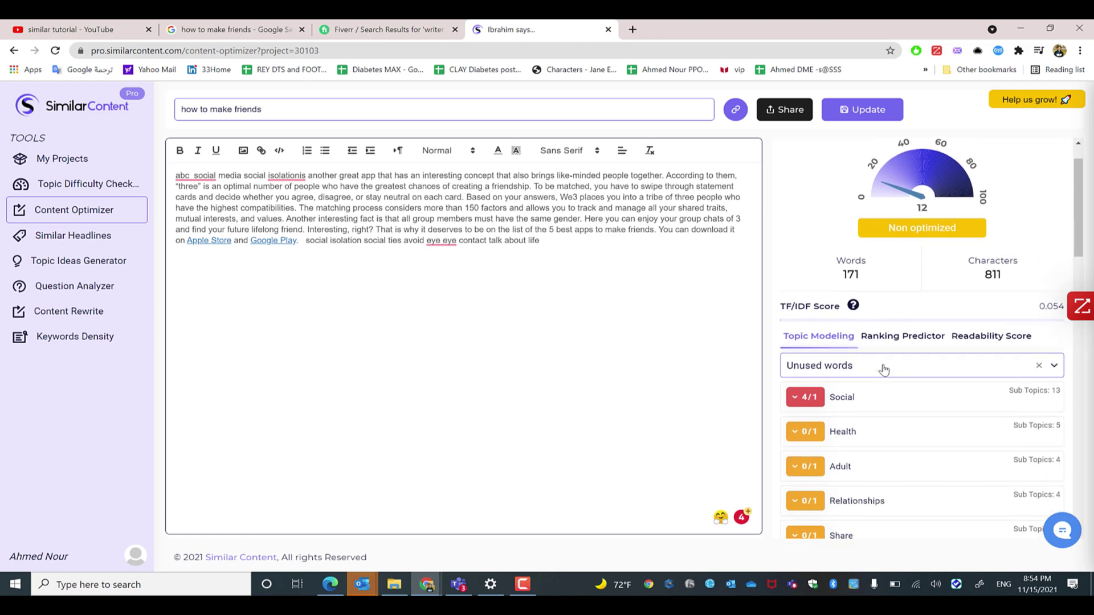
{"action": "scroll", "coordinate": [887, 366], "scroll_direction": "up", "scroll_amount": 5}
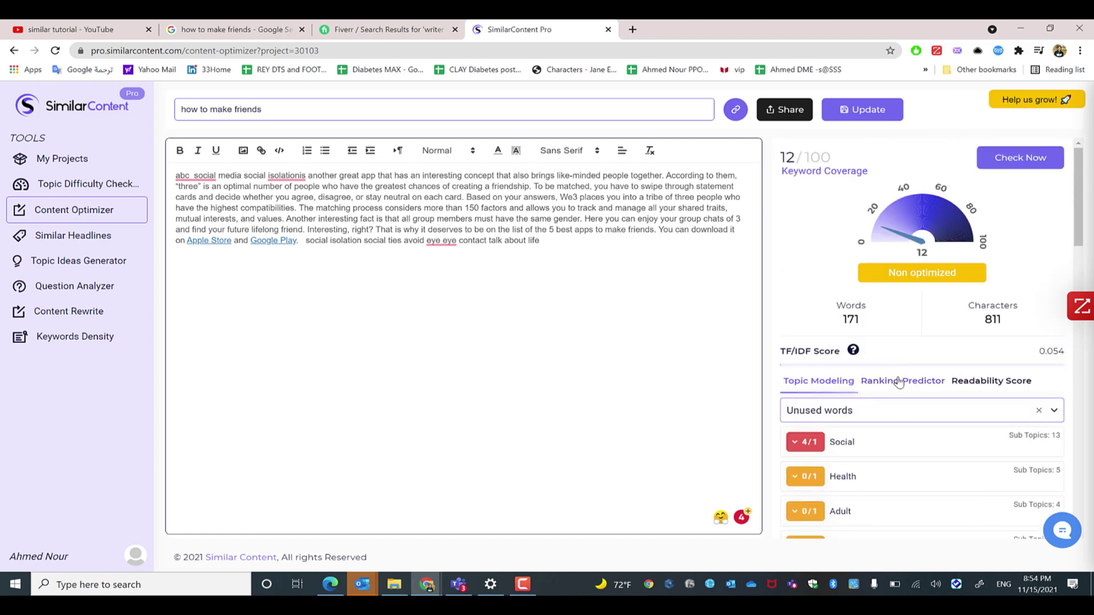
- Run the Ranking Predictor analysis, showing minded people at 73 and abc social media at 67
{"action": "left_click", "coordinate": [897, 380]}
{"action": "left_click", "coordinate": [899, 460]}
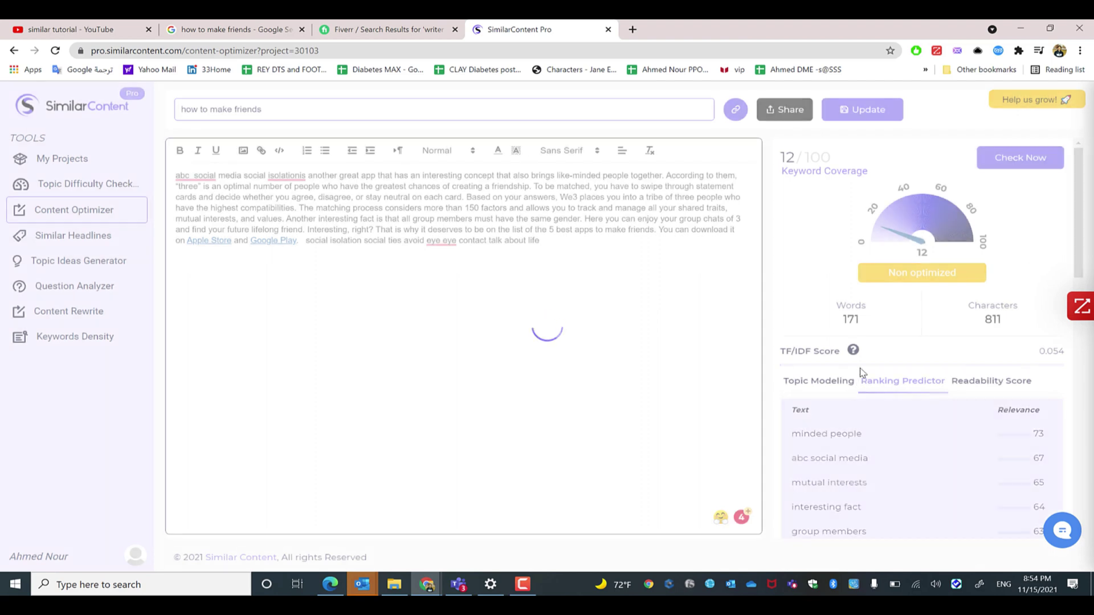
{"action": "scroll", "coordinate": [850, 451], "scroll_direction": "down", "scroll_amount": 1}
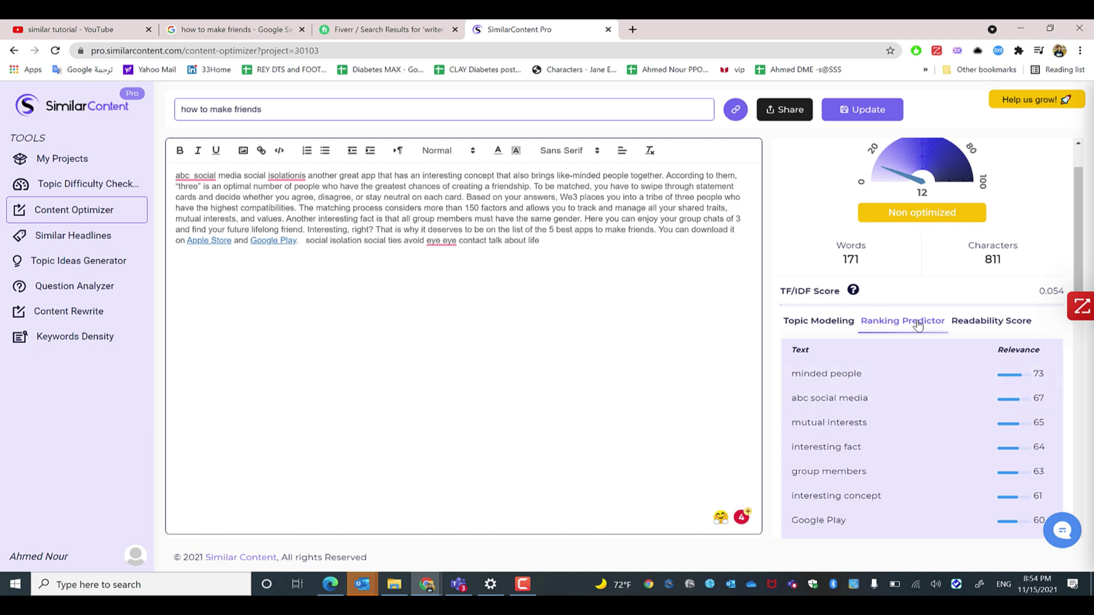
- Re-analyze readability: grade B, Flesch reading ease 63.4, Gunning fog 9.4, reading time 0:44
{"action": "left_click", "coordinate": [962, 320]}
{"action": "mouse_move", "coordinate": [937, 349]}
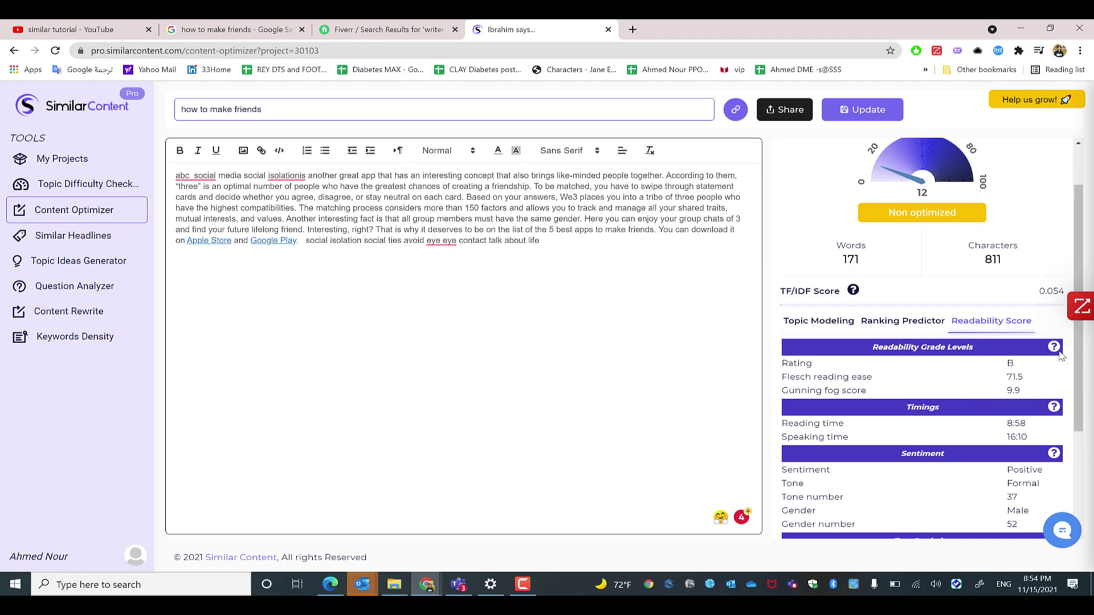
{"action": "scroll", "coordinate": [946, 376], "scroll_direction": "down", "scroll_amount": 3}
{"action": "left_click", "coordinate": [903, 519]}
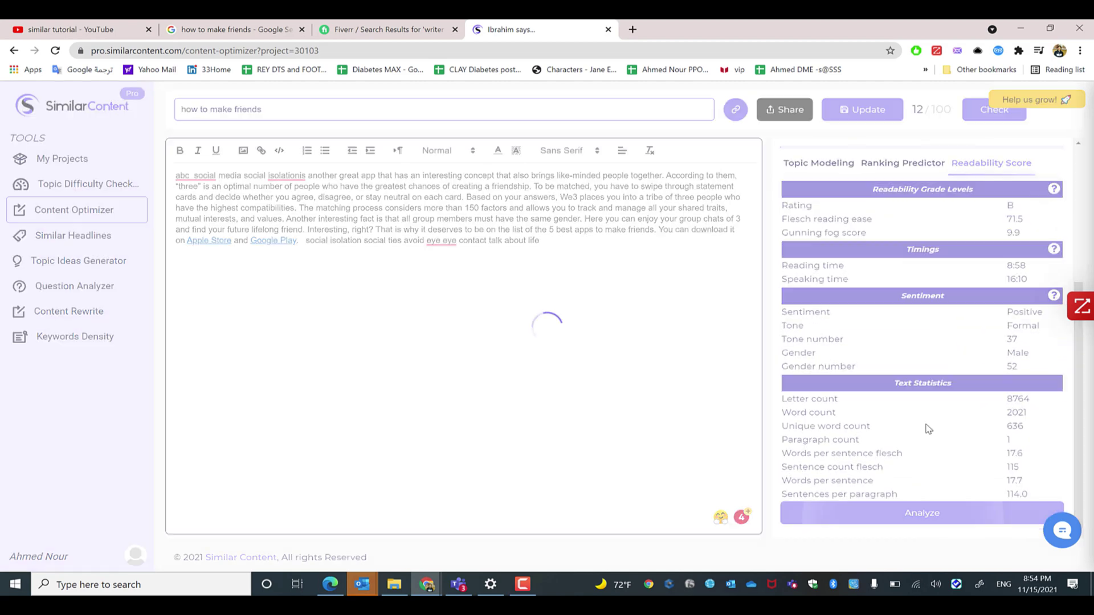
{"action": "scroll", "coordinate": [970, 313], "scroll_direction": "up", "scroll_amount": 3}
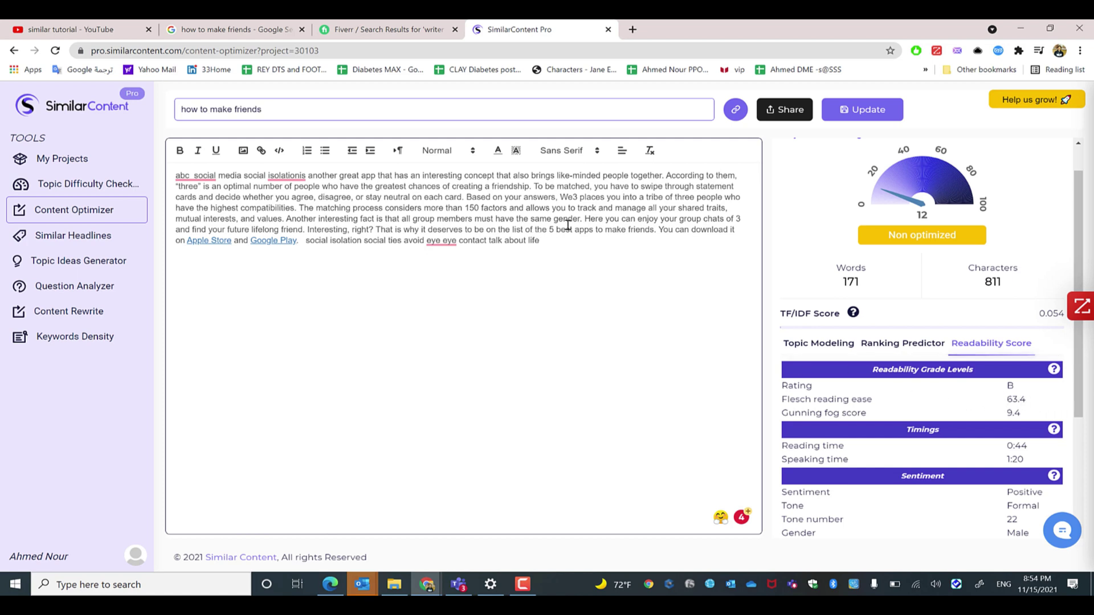
{"action": "left_click", "coordinate": [784, 112]}
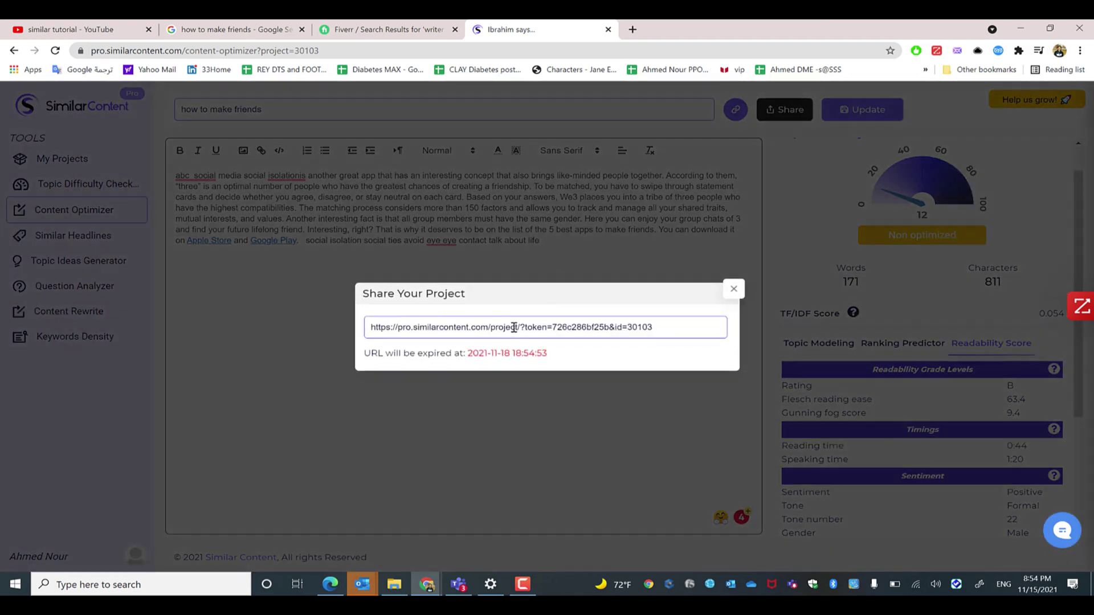
{"action": "triple_click", "coordinate": [514, 328]}
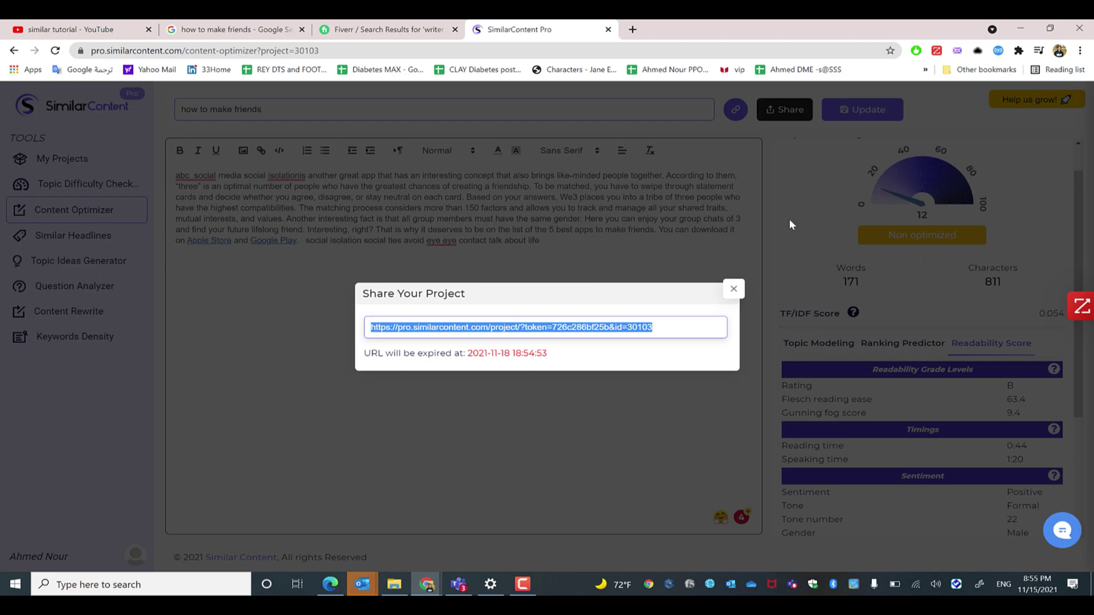
{"action": "left_click", "coordinate": [740, 292]}
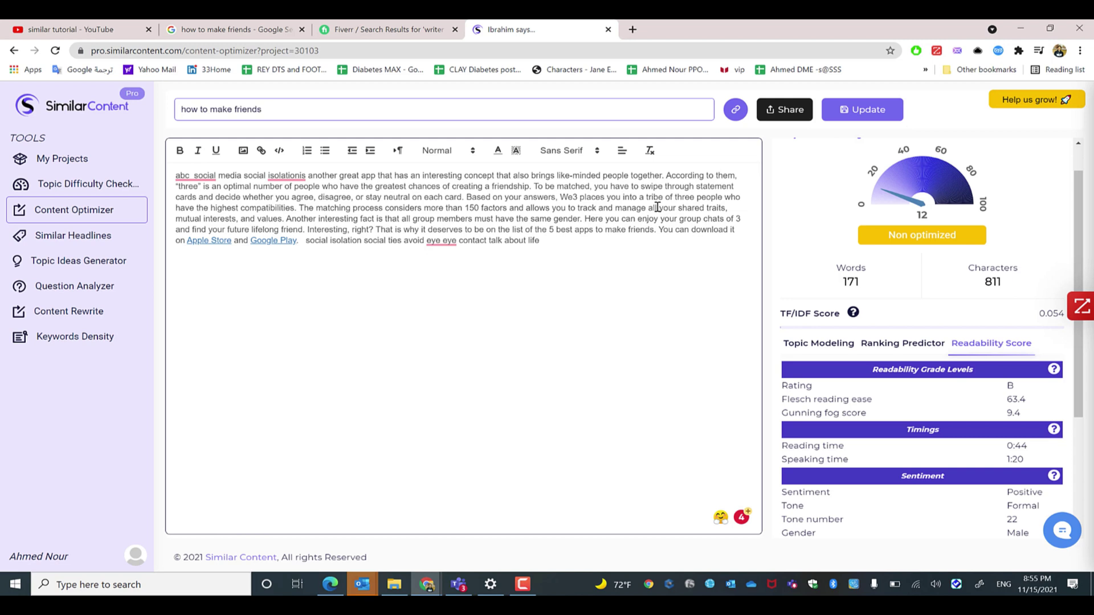
- Save the 171-word article with its 12/100 score to the project via Update
{"action": "left_click", "coordinate": [854, 112]}
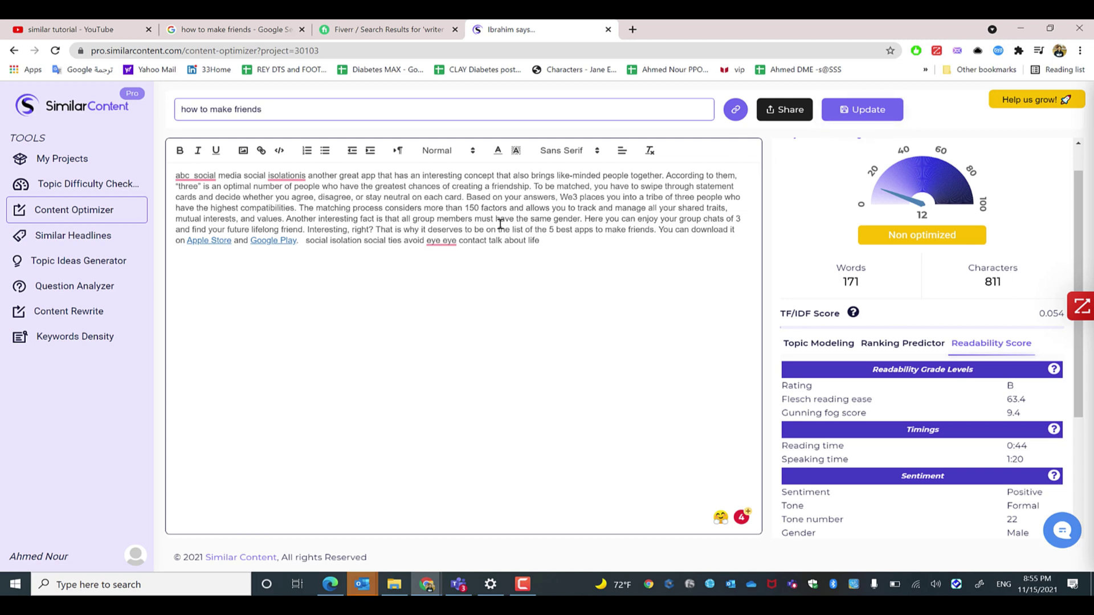